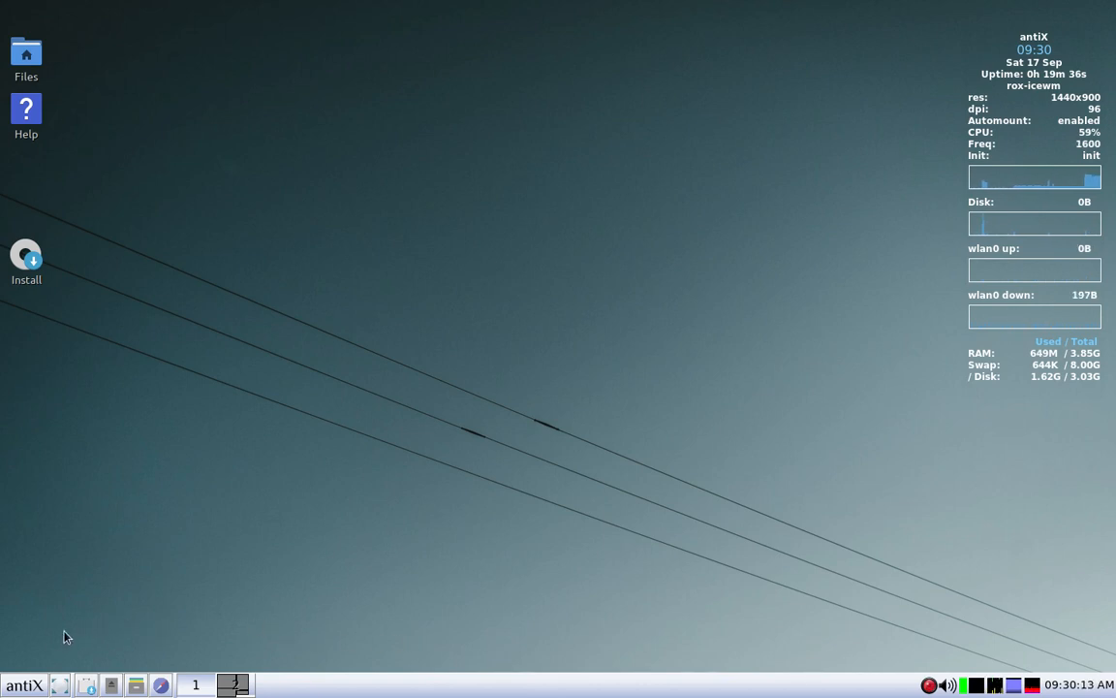
Step: Check for system updates with antiX Updater and dismiss its result dialog
{"action": "left_click", "coordinate": [24, 685]}
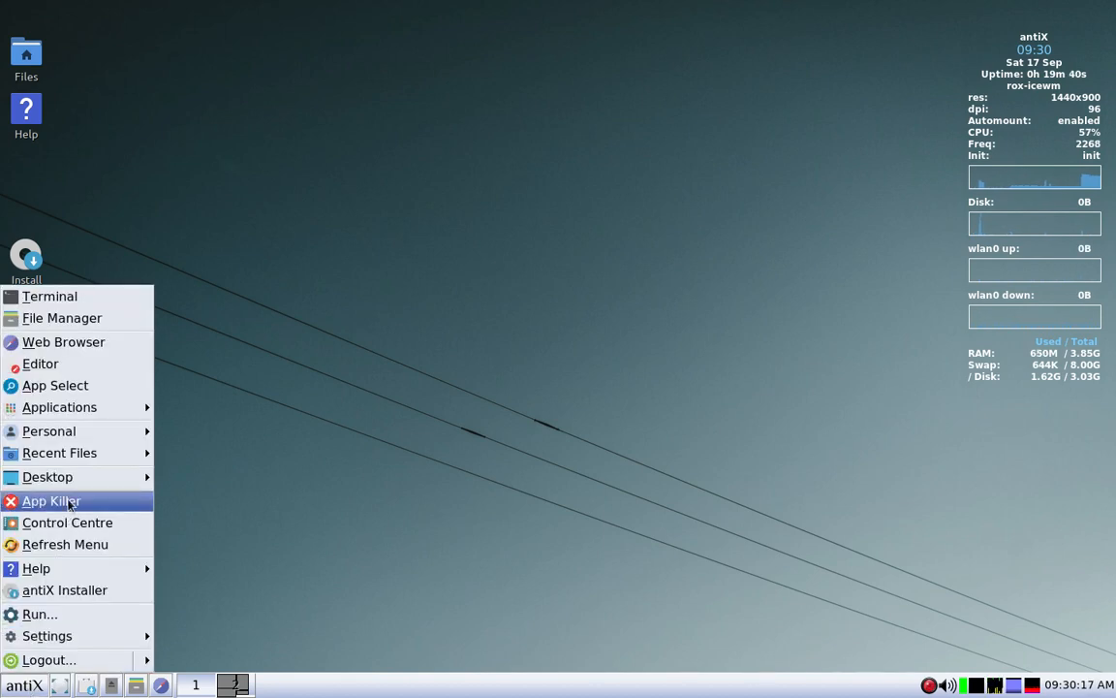
{"action": "mouse_move", "coordinate": [93, 408]}
{"action": "mouse_move", "coordinate": [169, 407]}
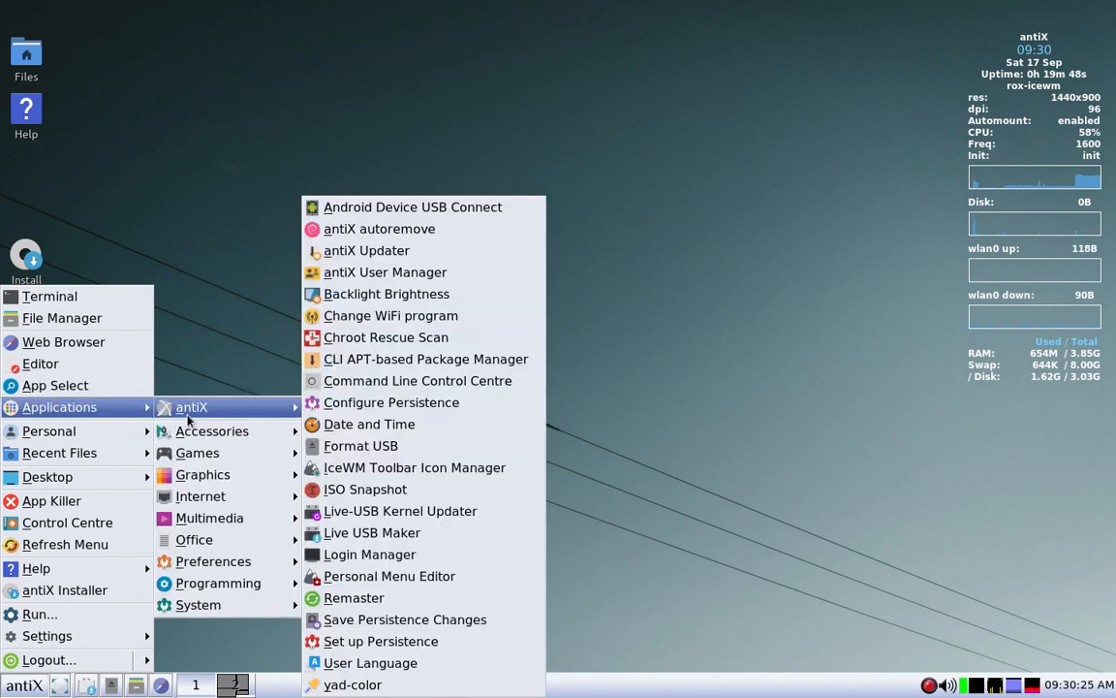
{"action": "left_click", "coordinate": [372, 253]}
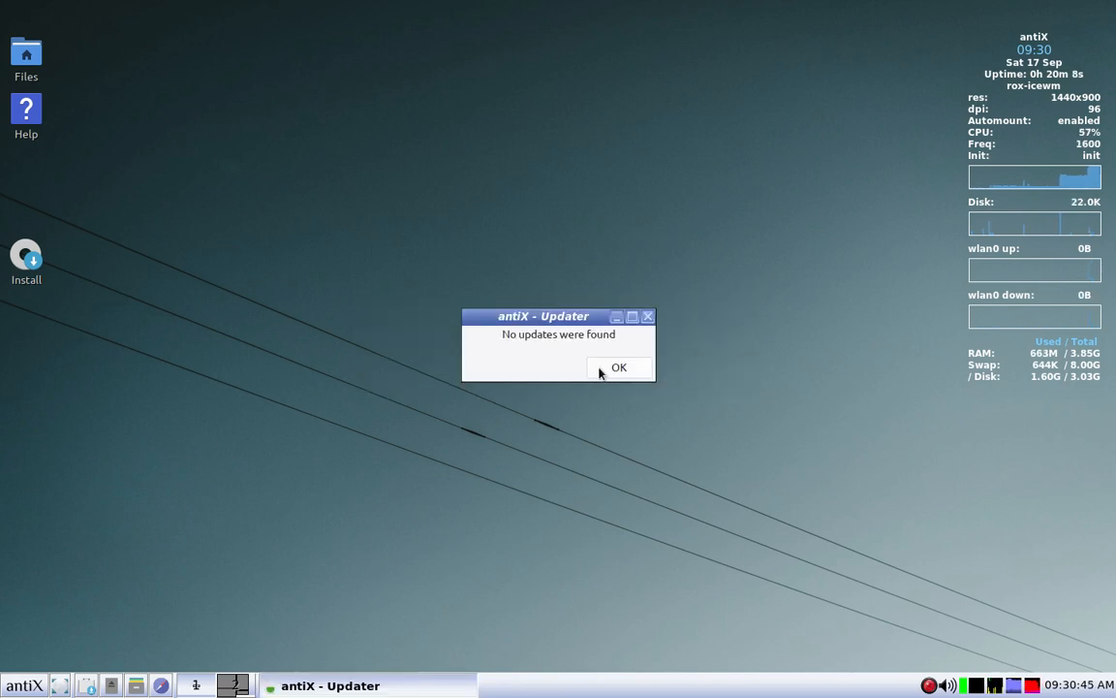
{"action": "left_click", "coordinate": [620, 368]}
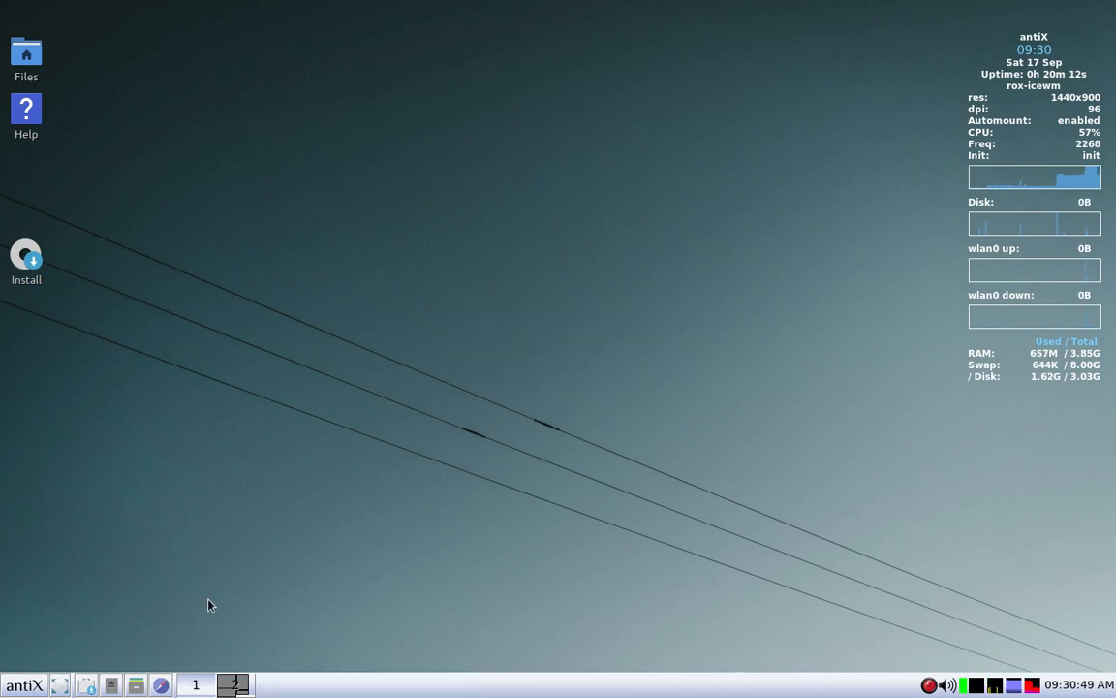
Step: Launch Manage Packages from the Control Centre's software section, maximize the package manager and search for ft10
{"action": "left_click", "coordinate": [26, 686]}
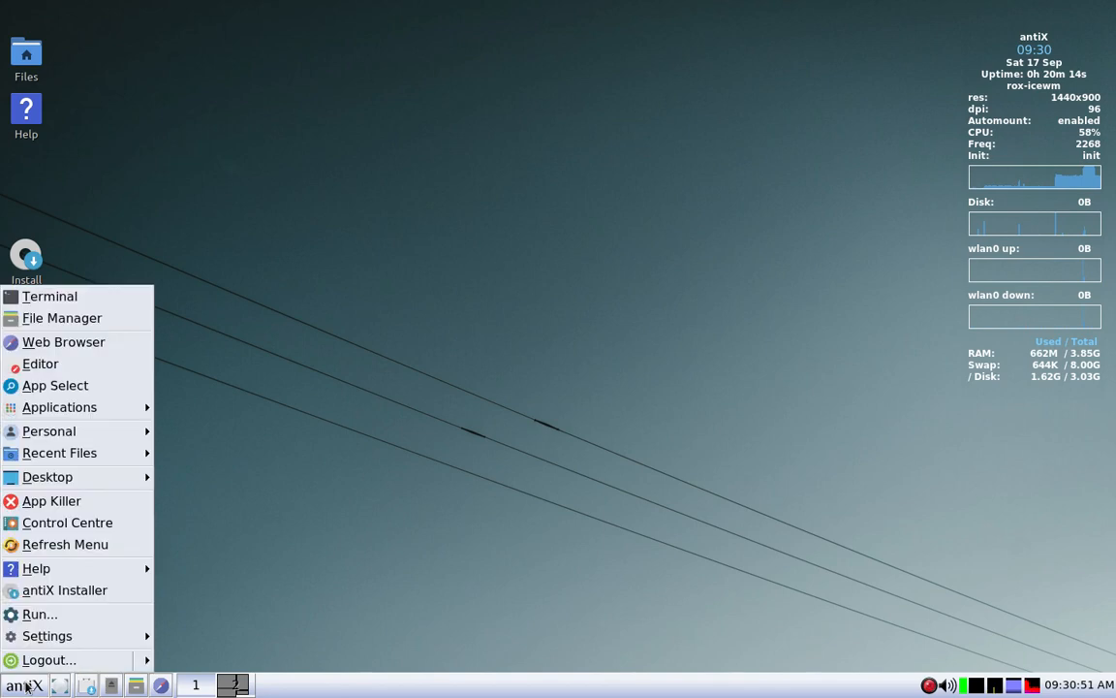
{"action": "left_click", "coordinate": [42, 528]}
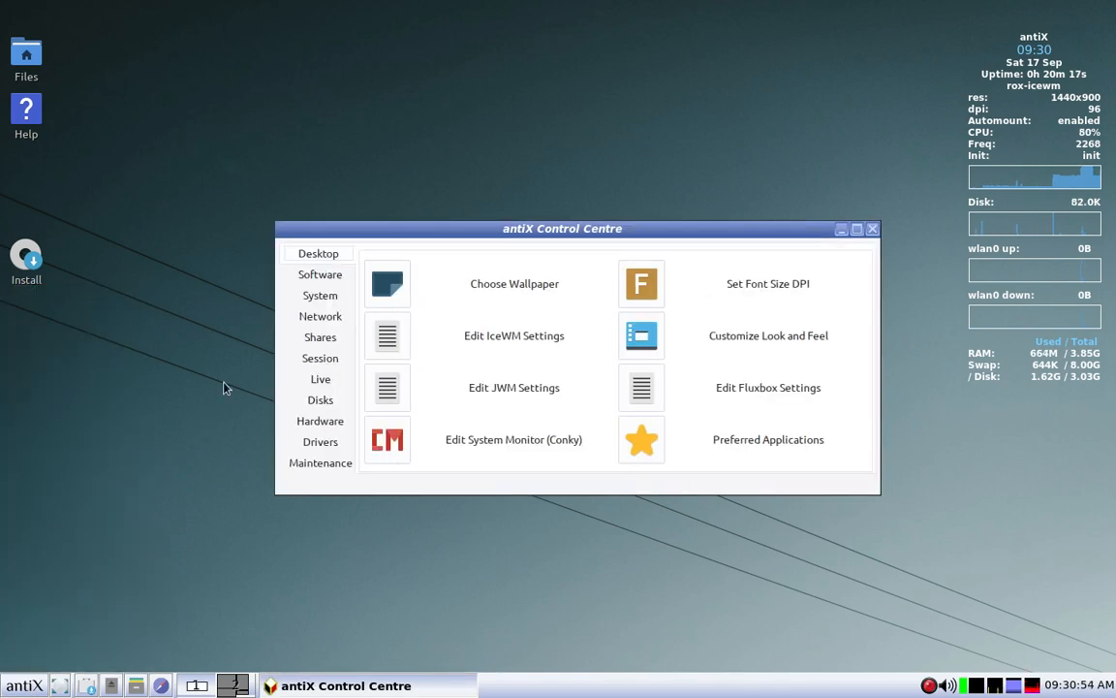
{"action": "left_click", "coordinate": [306, 279]}
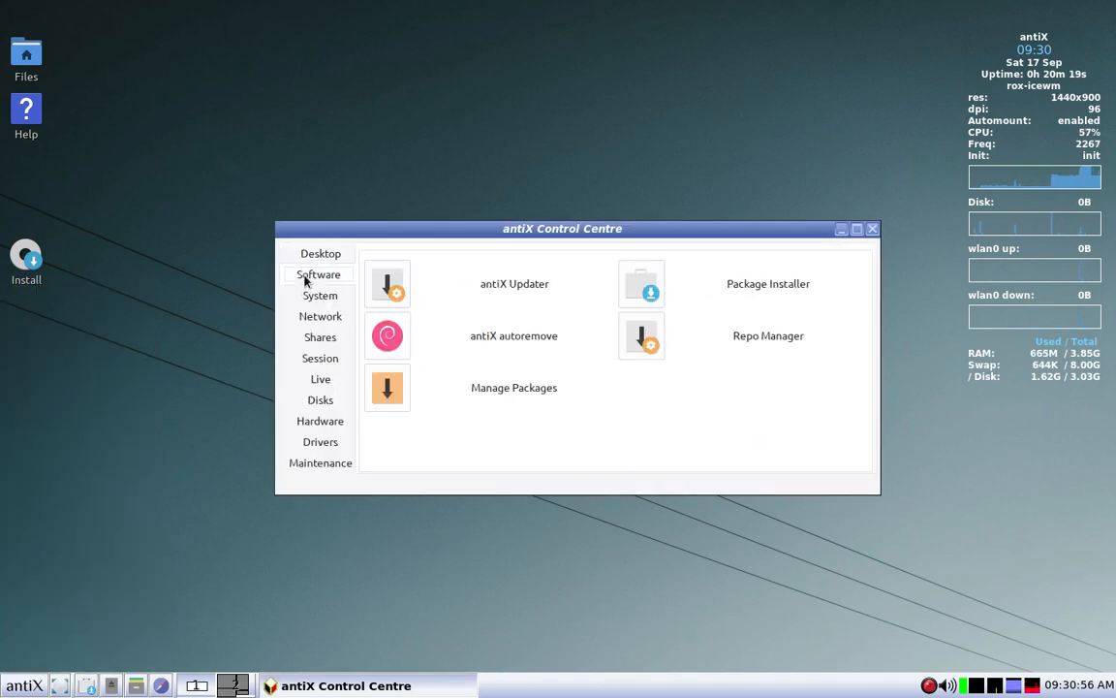
{"action": "left_click", "coordinate": [393, 389]}
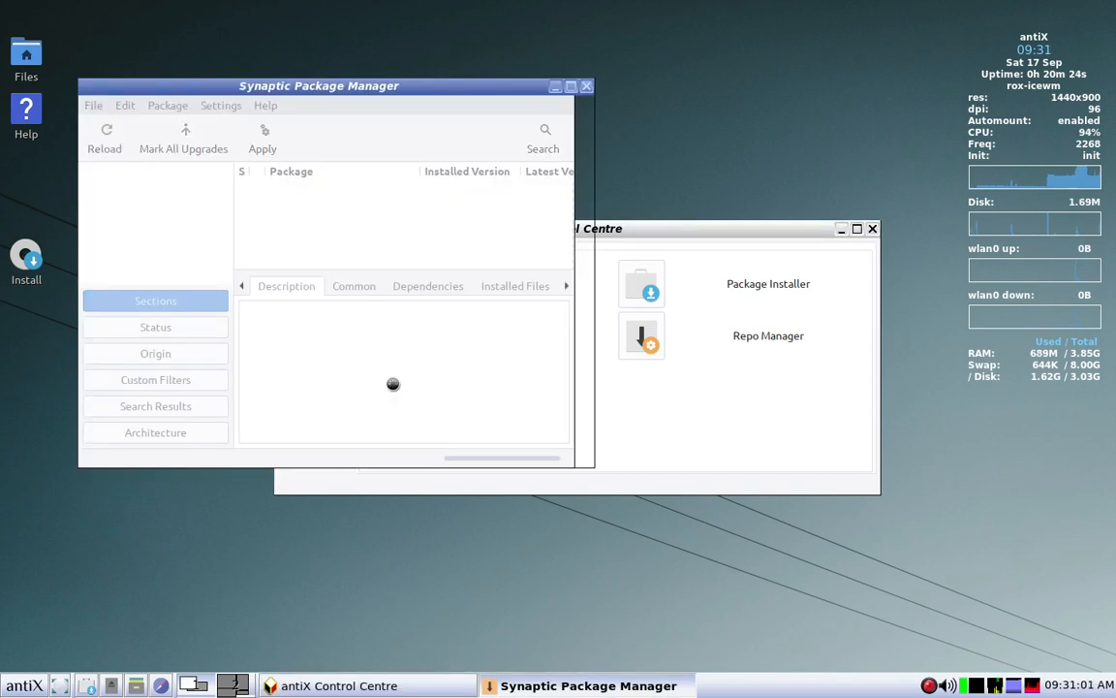
{"action": "left_click", "coordinate": [572, 87]}
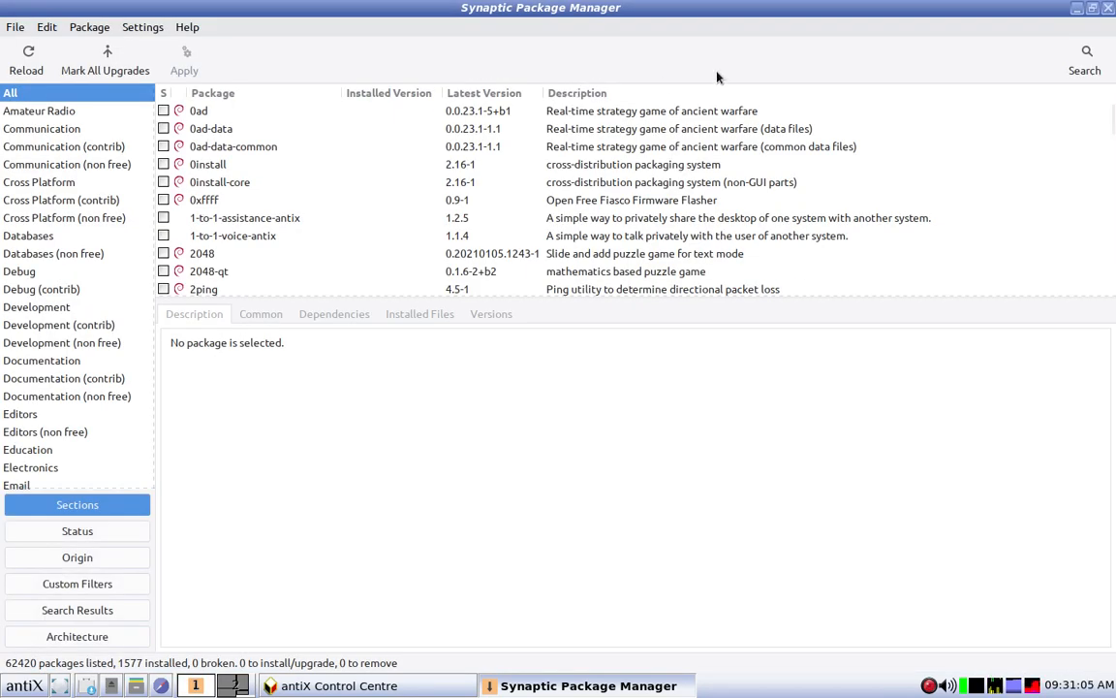
{"action": "left_click", "coordinate": [1087, 60]}
{"action": "type", "text": "ft10"}
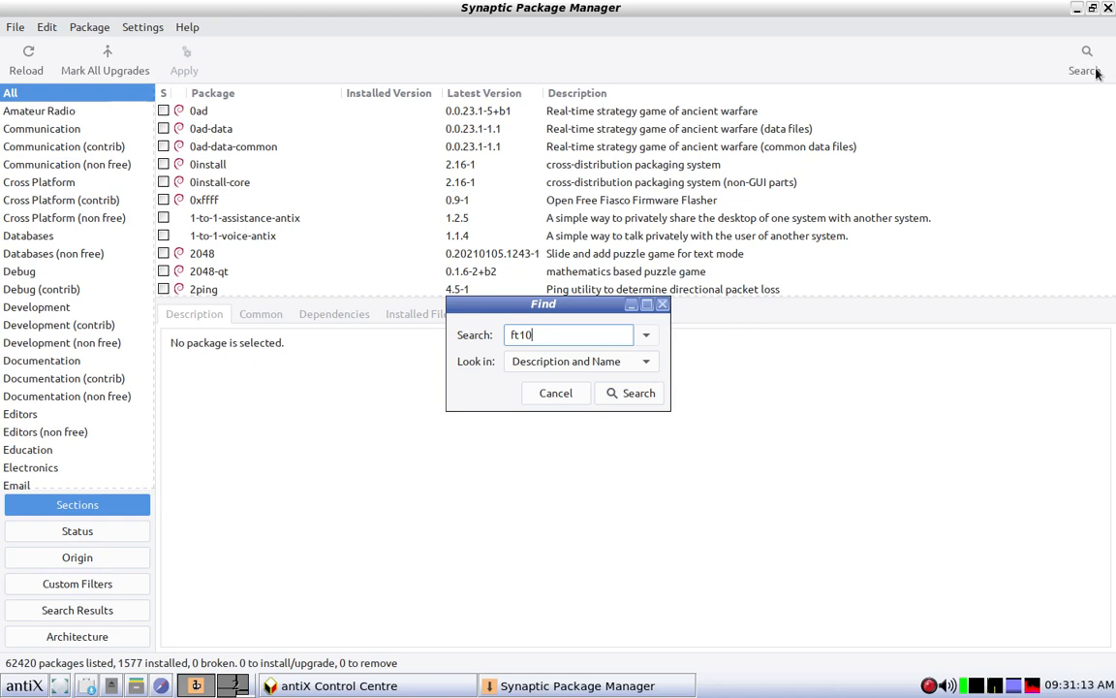
{"action": "left_click", "coordinate": [632, 392]}
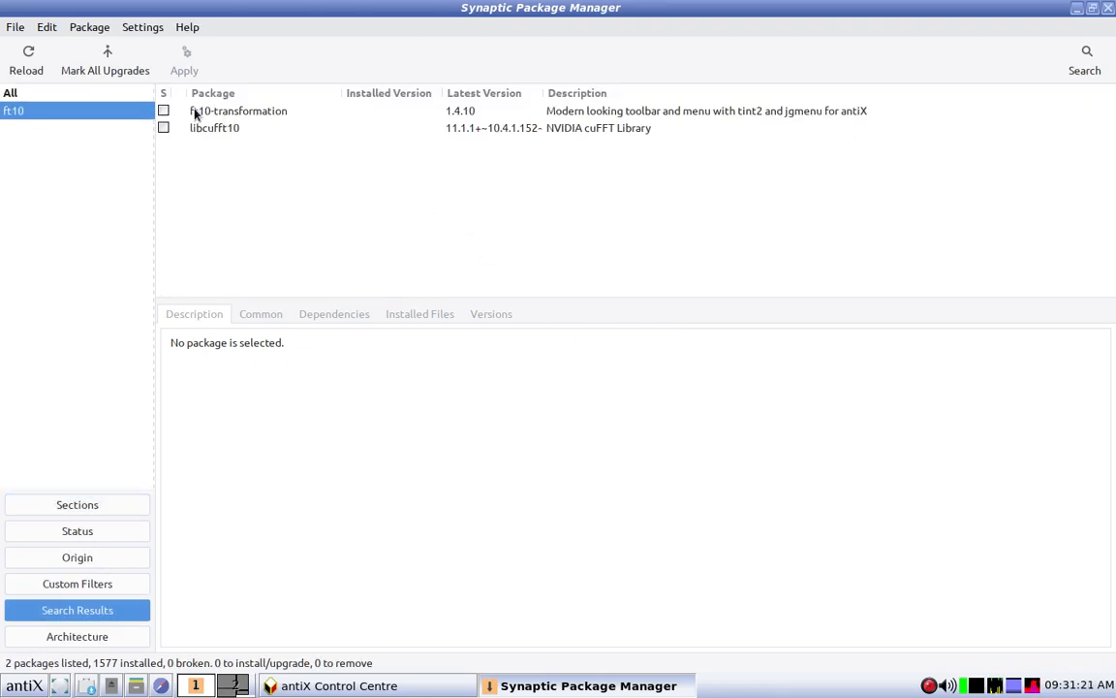
Step: Install the ft10-transformation package with its required dependencies, and close the package manager and Control Centre
{"action": "left_click", "coordinate": [164, 111]}
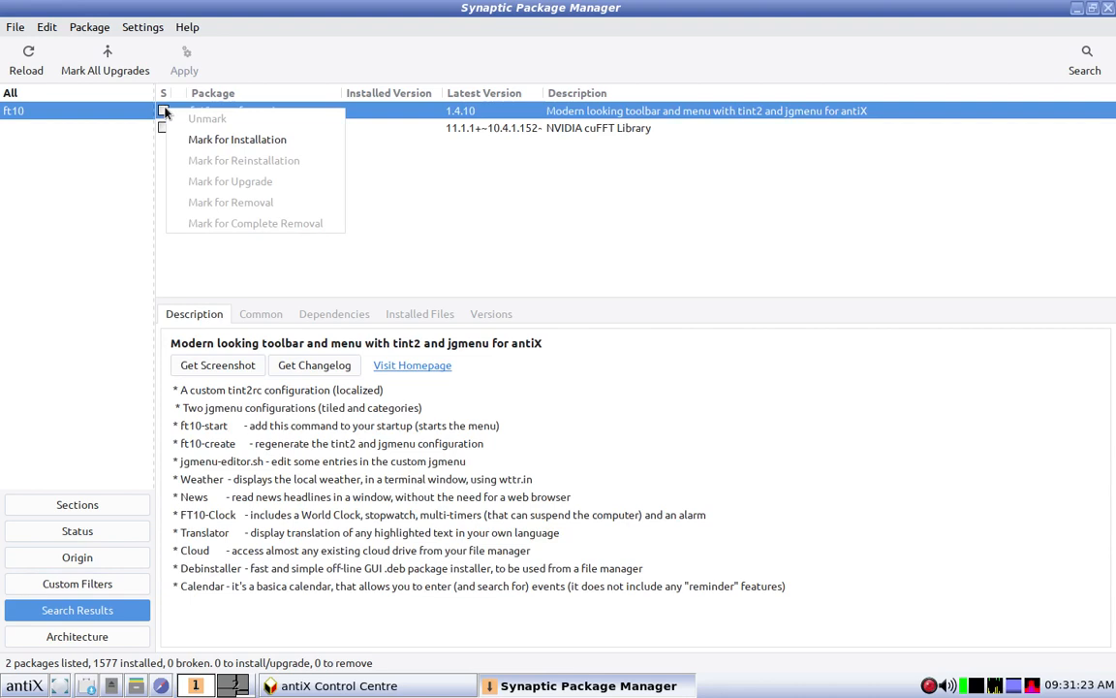
{"action": "left_click", "coordinate": [194, 138]}
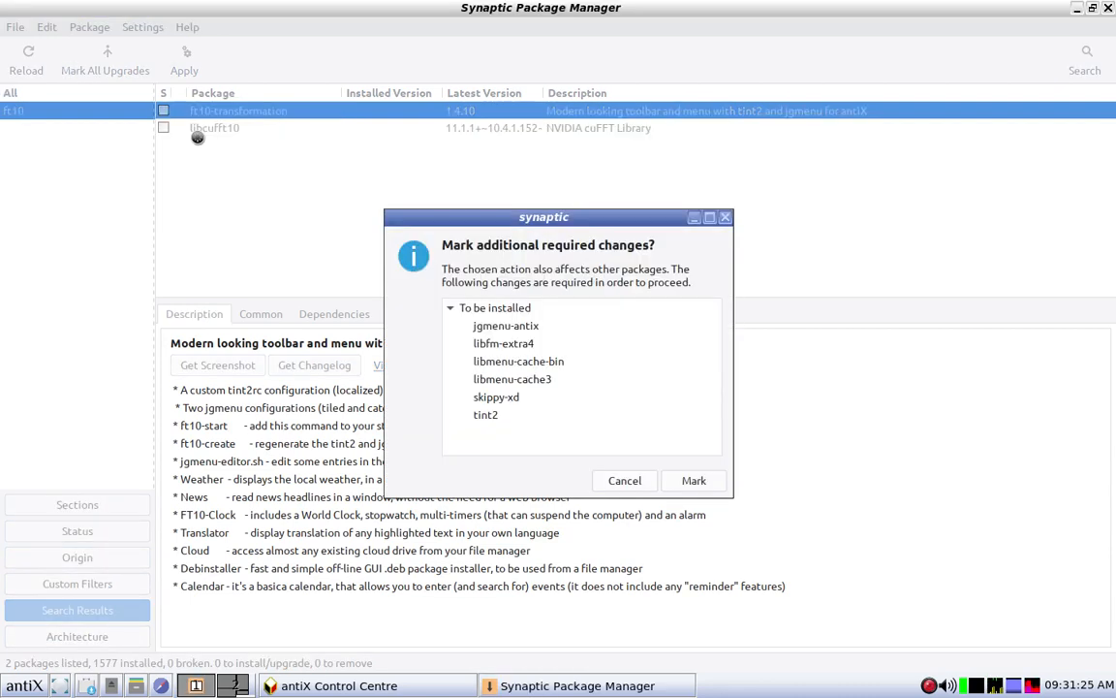
{"action": "left_click", "coordinate": [694, 482]}
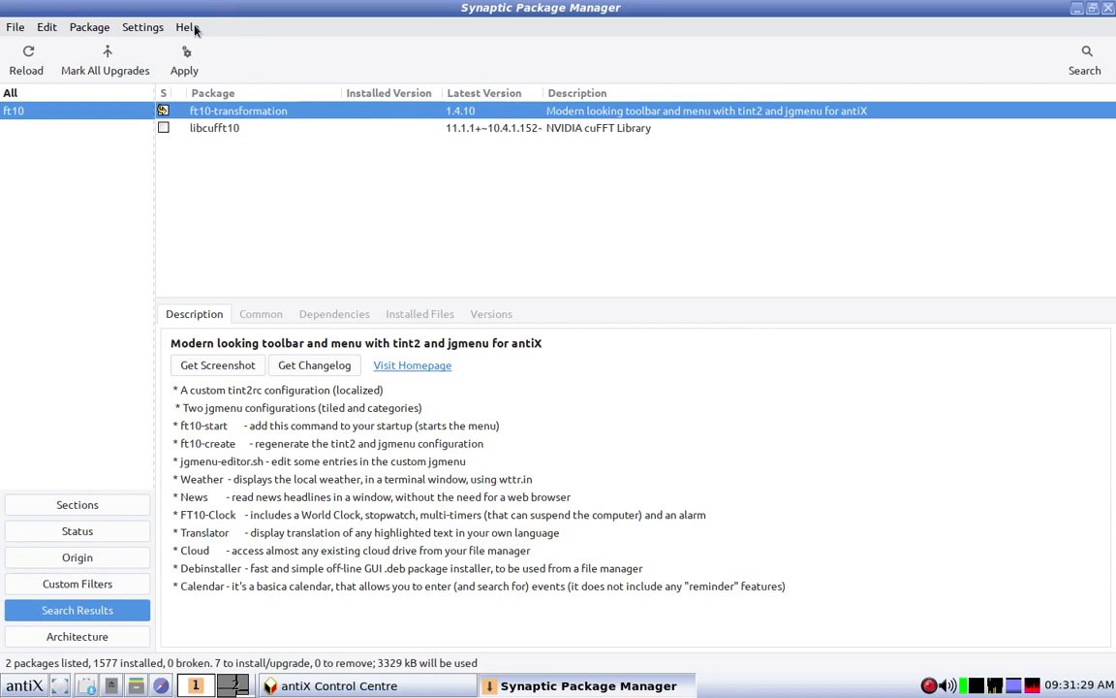
{"action": "left_click", "coordinate": [189, 55]}
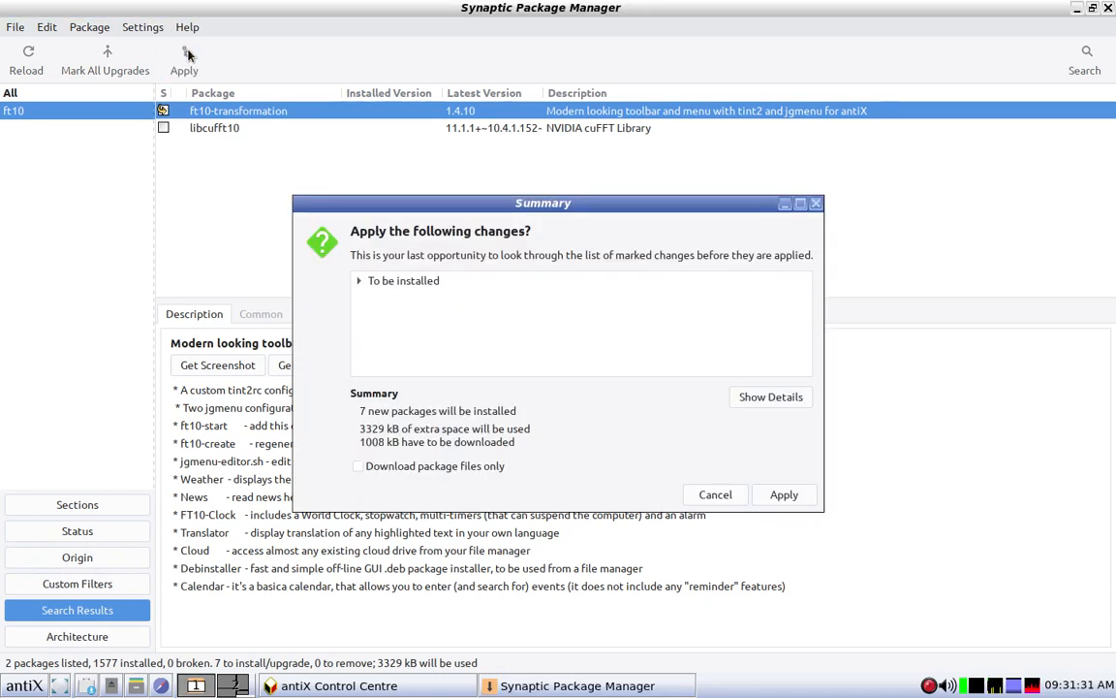
{"action": "left_click", "coordinate": [787, 495]}
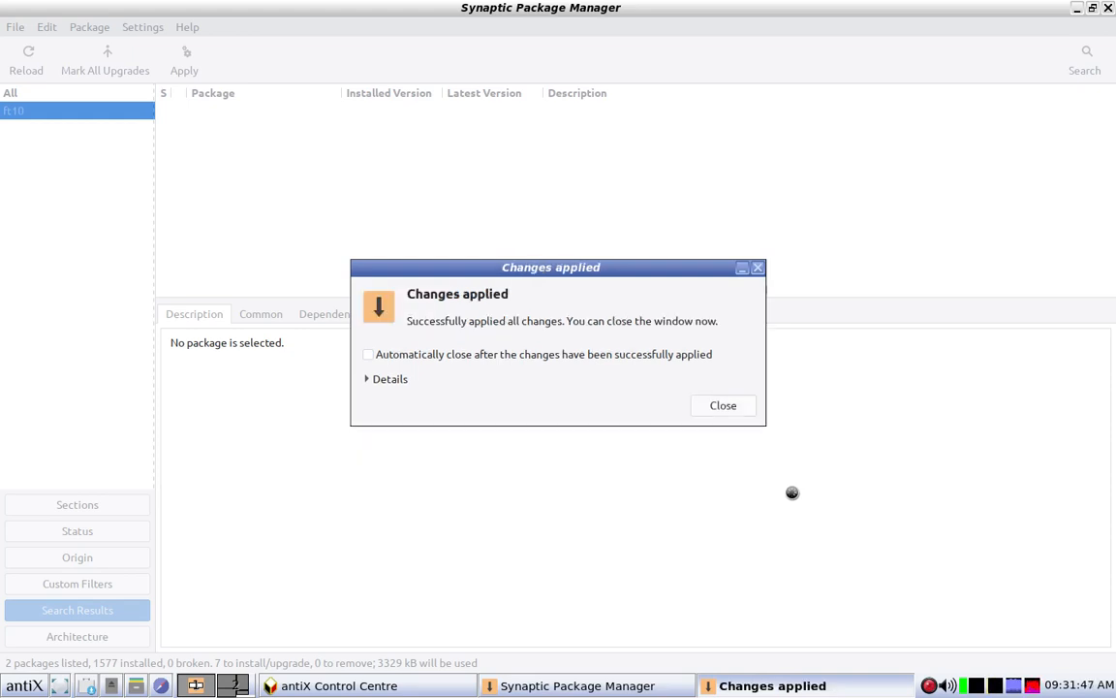
{"action": "left_click", "coordinate": [733, 406]}
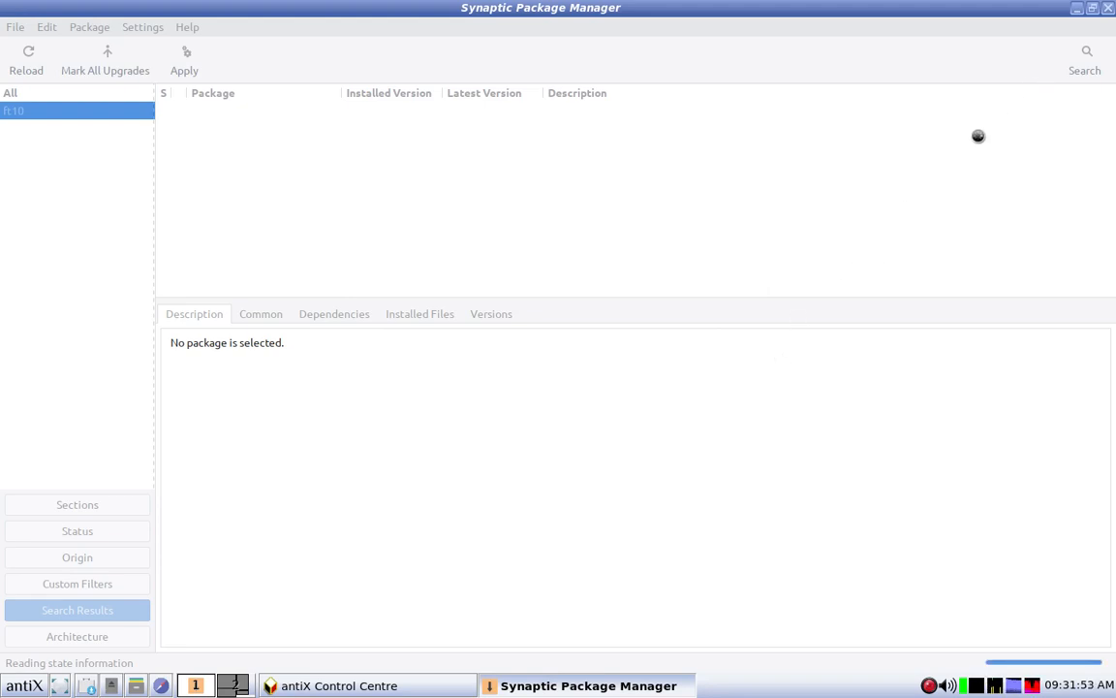
{"action": "left_click", "coordinate": [1109, 9]}
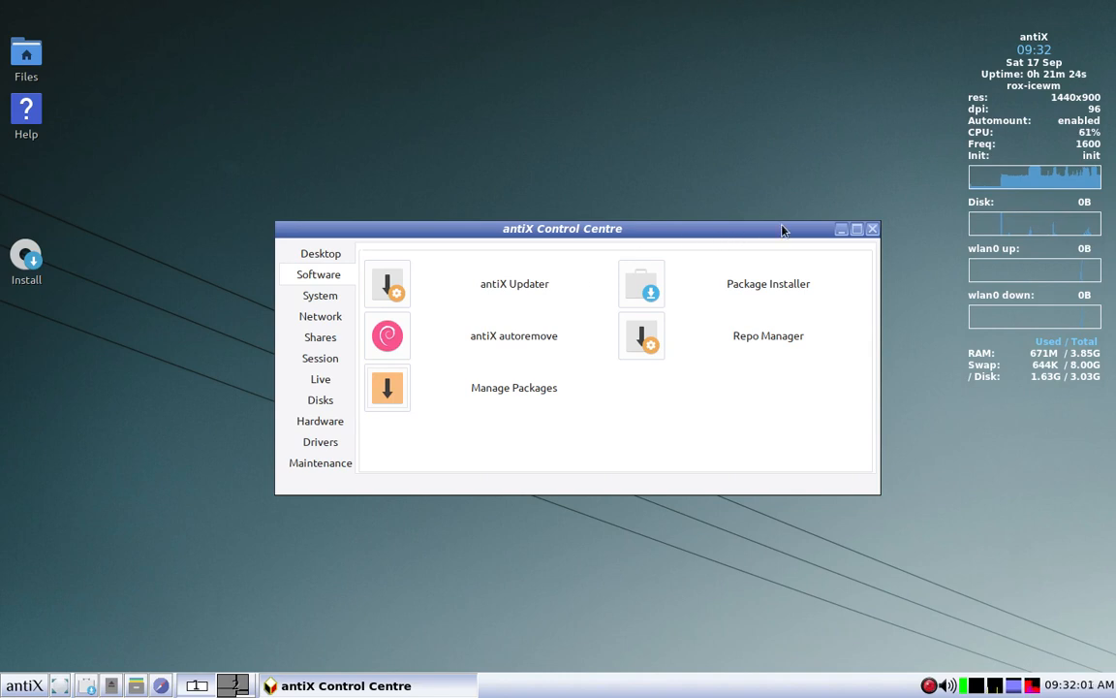
{"action": "left_click", "coordinate": [872, 231]}
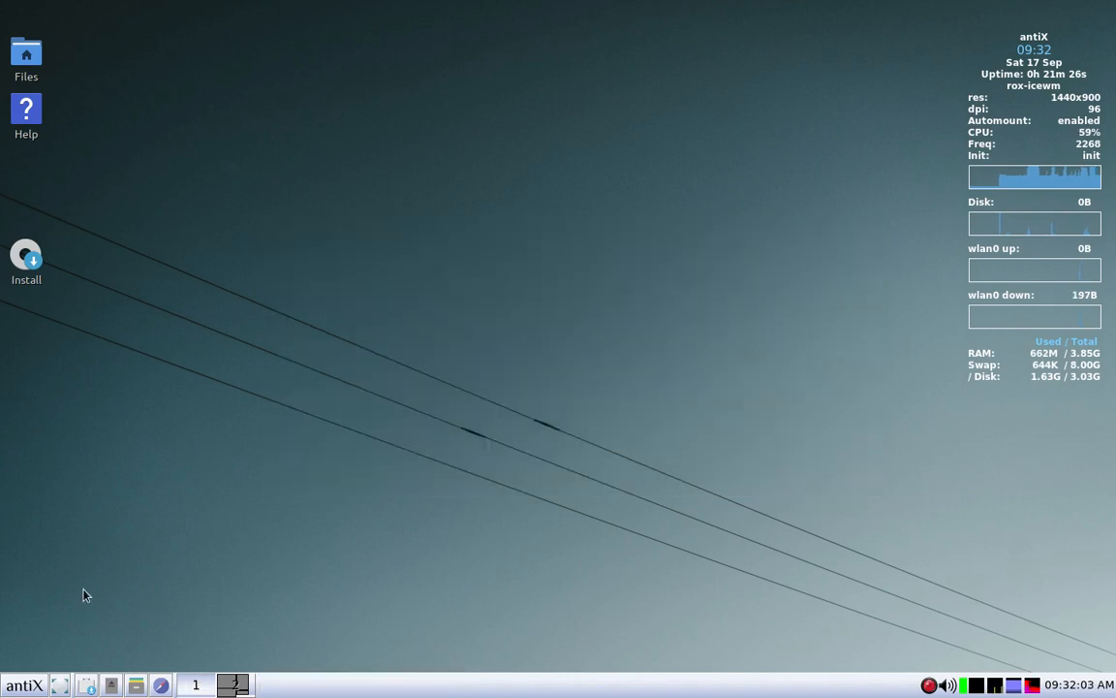
Step: Enable FT10 from the Preferences applications with the tiled menu template and accept the preselected setup options
{"action": "left_click", "coordinate": [17, 690]}
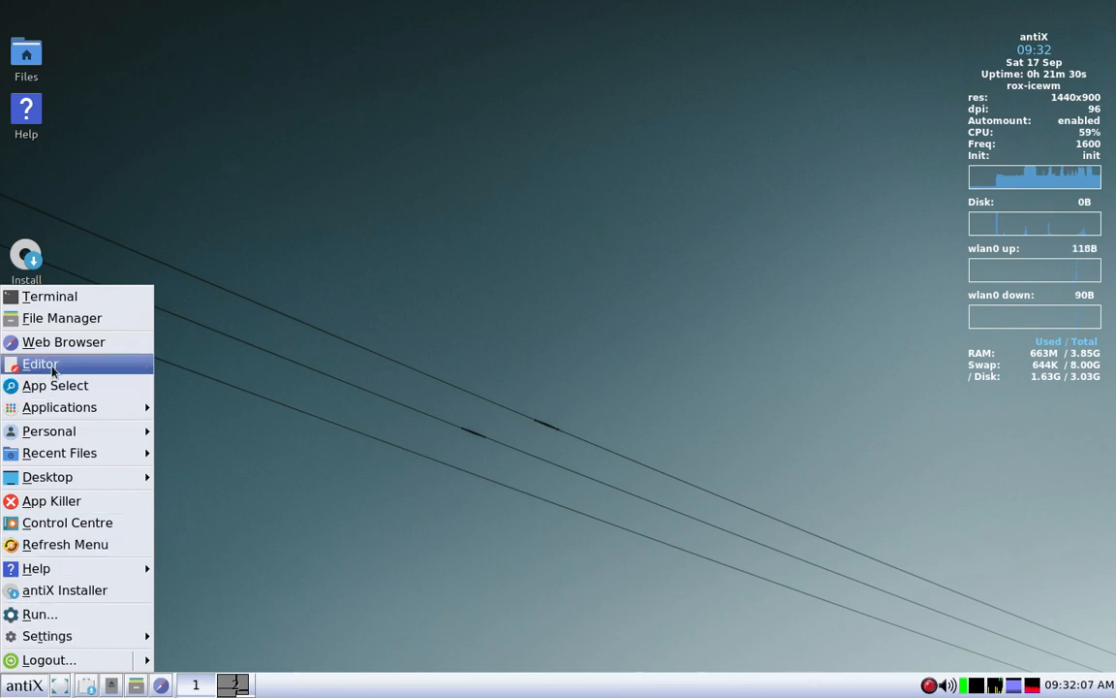
{"action": "mouse_move", "coordinate": [59, 408]}
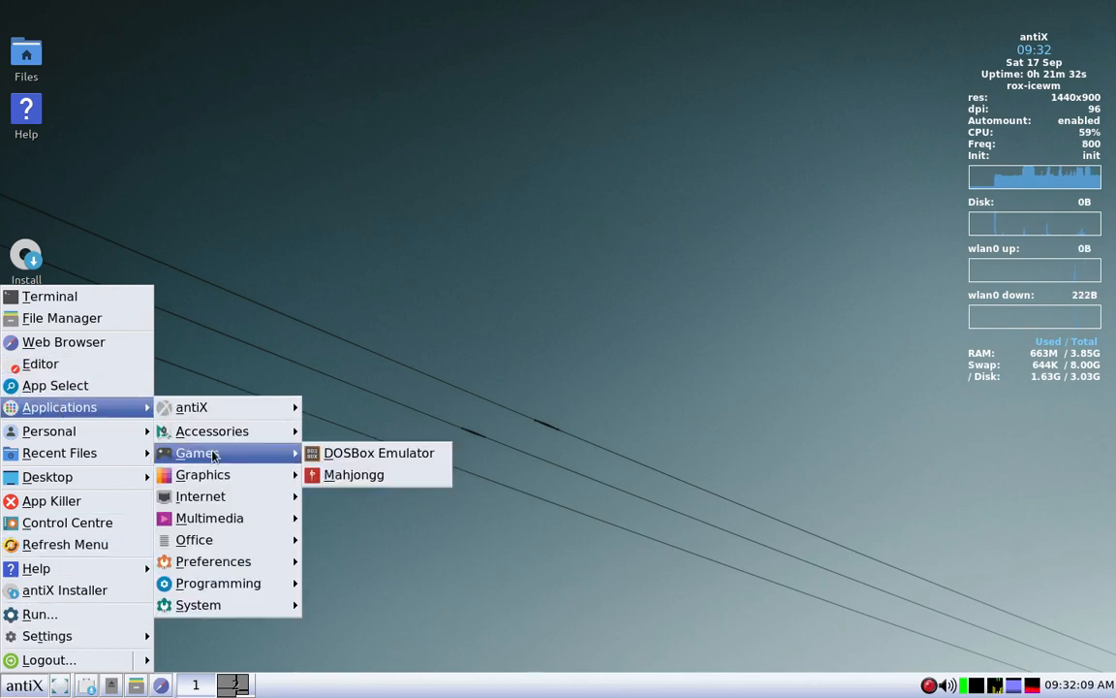
{"action": "mouse_move", "coordinate": [233, 584]}
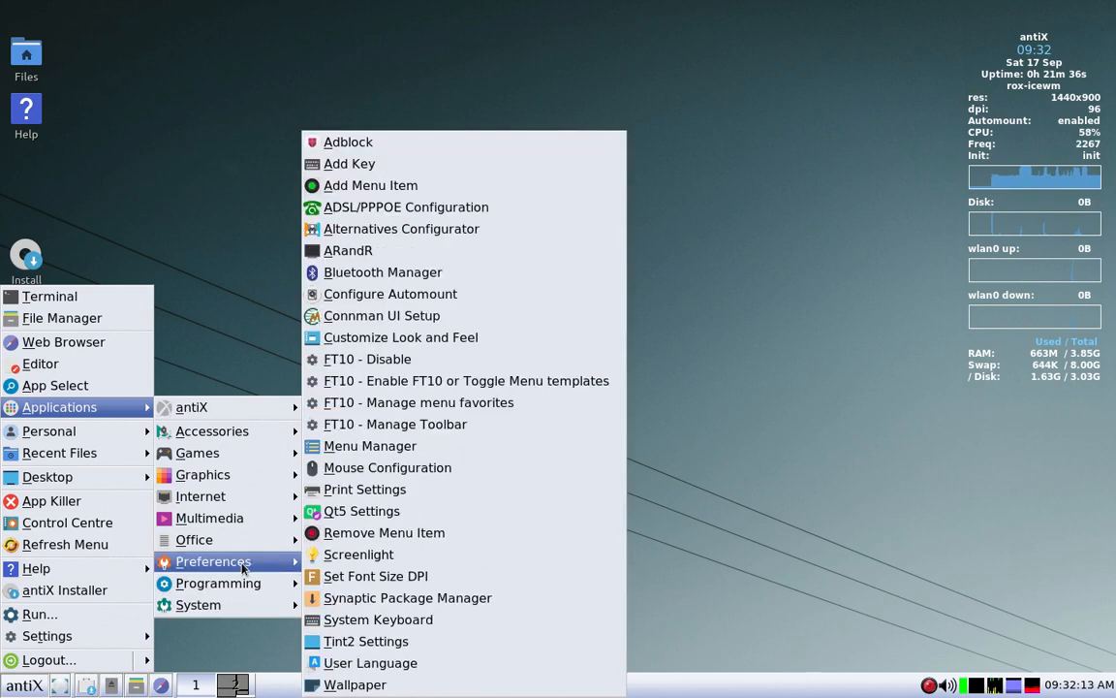
{"action": "left_click", "coordinate": [242, 568]}
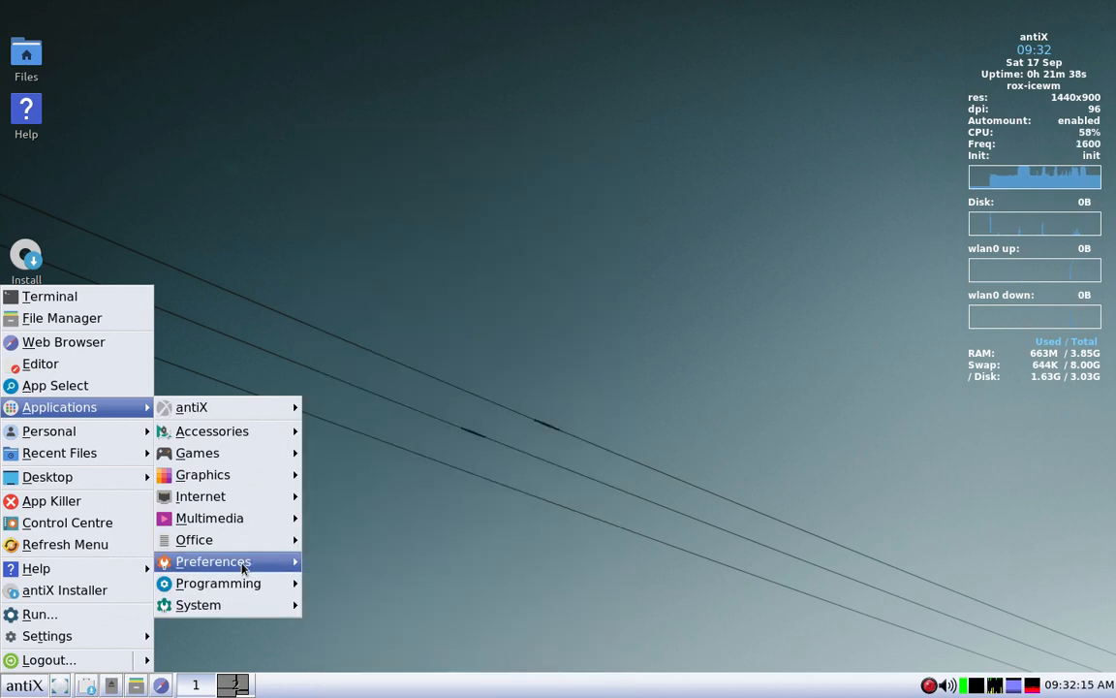
{"action": "left_click", "coordinate": [242, 566]}
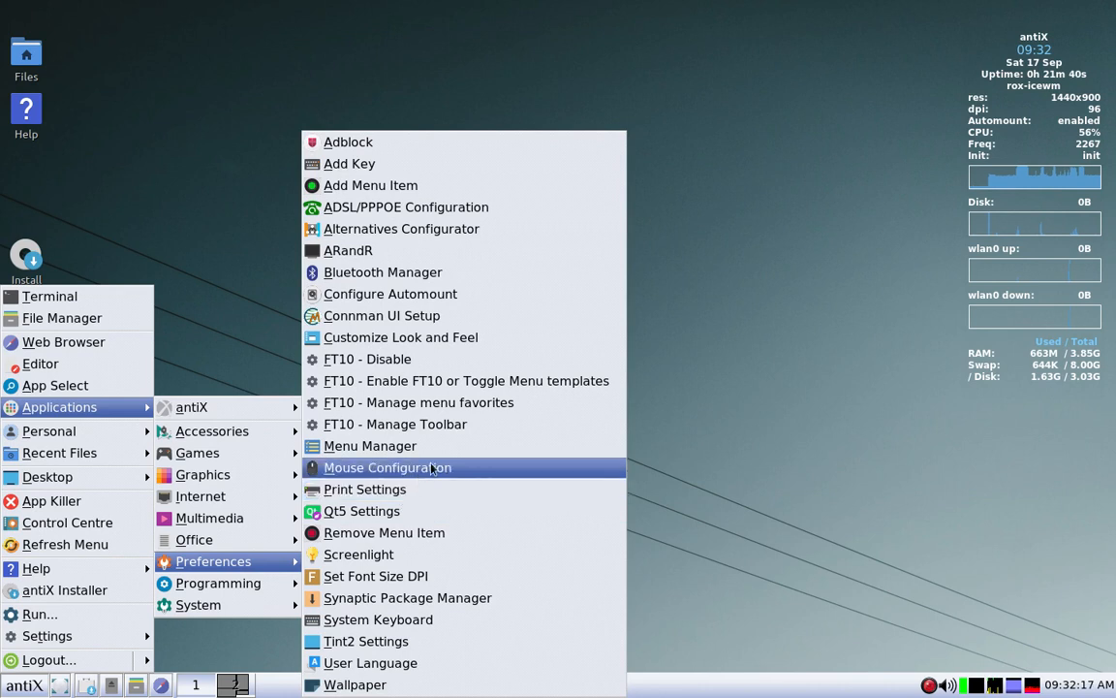
{"action": "left_click", "coordinate": [460, 386]}
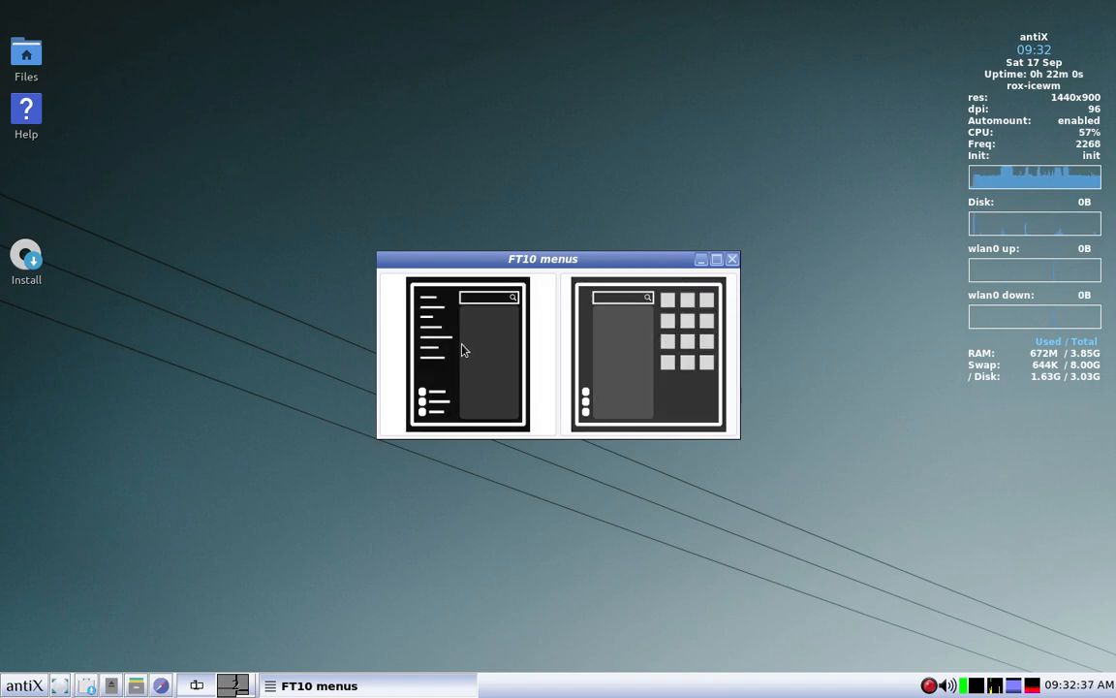
{"action": "left_click", "coordinate": [626, 346]}
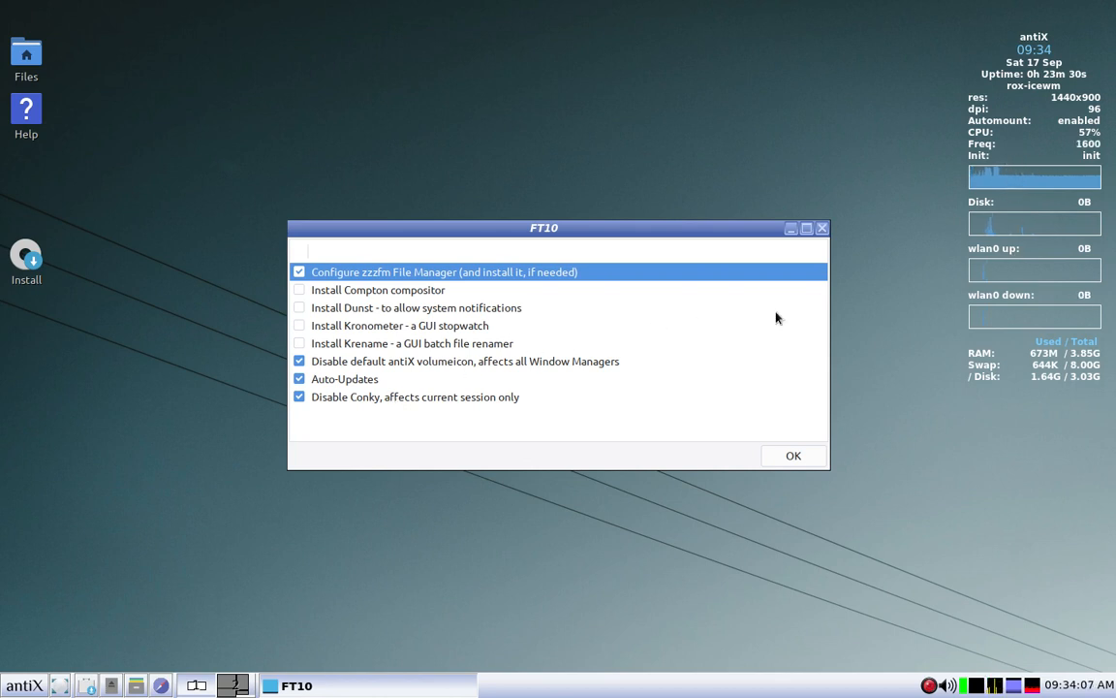
{"action": "left_click", "coordinate": [791, 457]}
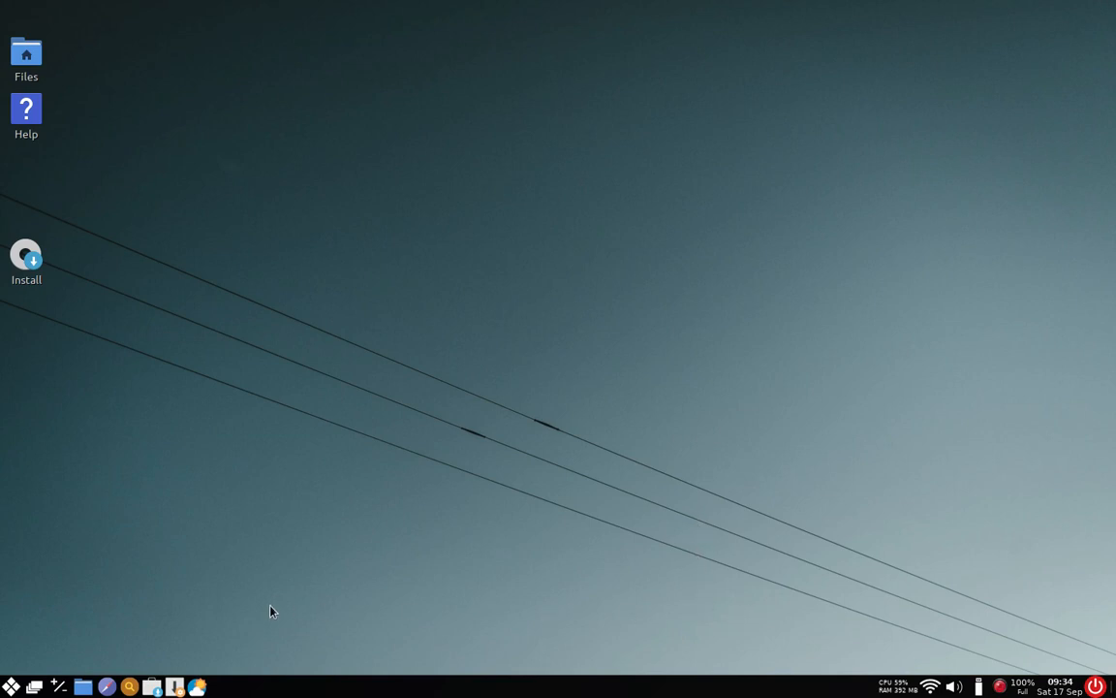
Step: Examine the new FT10 tiled menu and compare it with the classic antiX desktop menu
{"action": "left_click", "coordinate": [12, 688]}
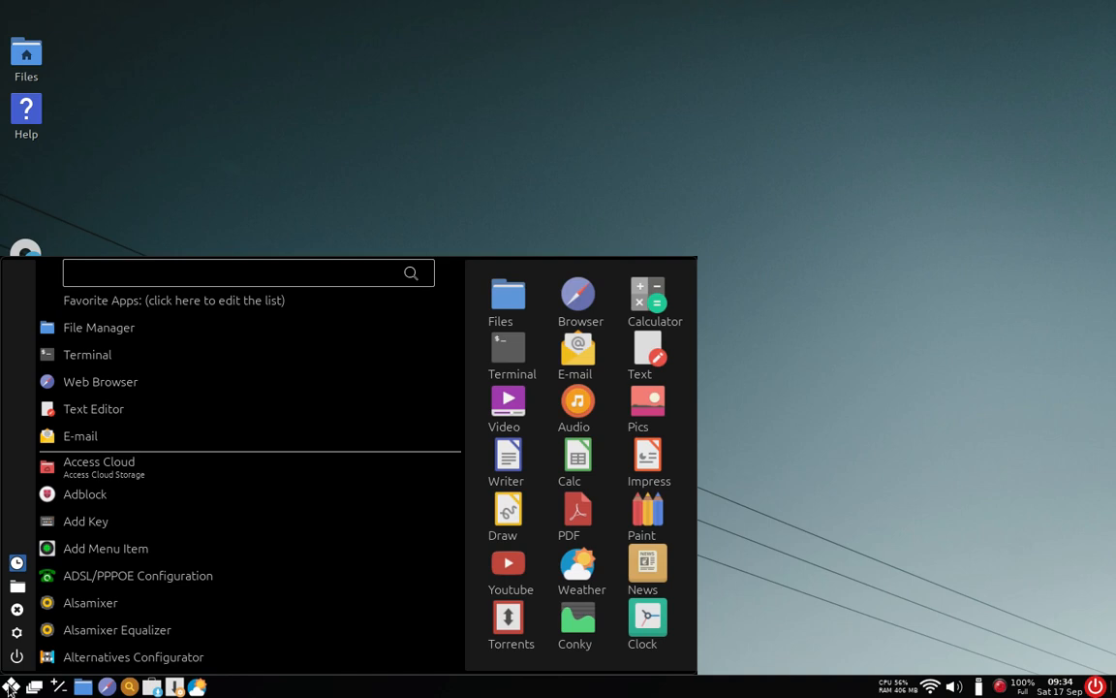
{"action": "left_click", "coordinate": [8, 688]}
{"action": "left_click", "coordinate": [8, 688]}
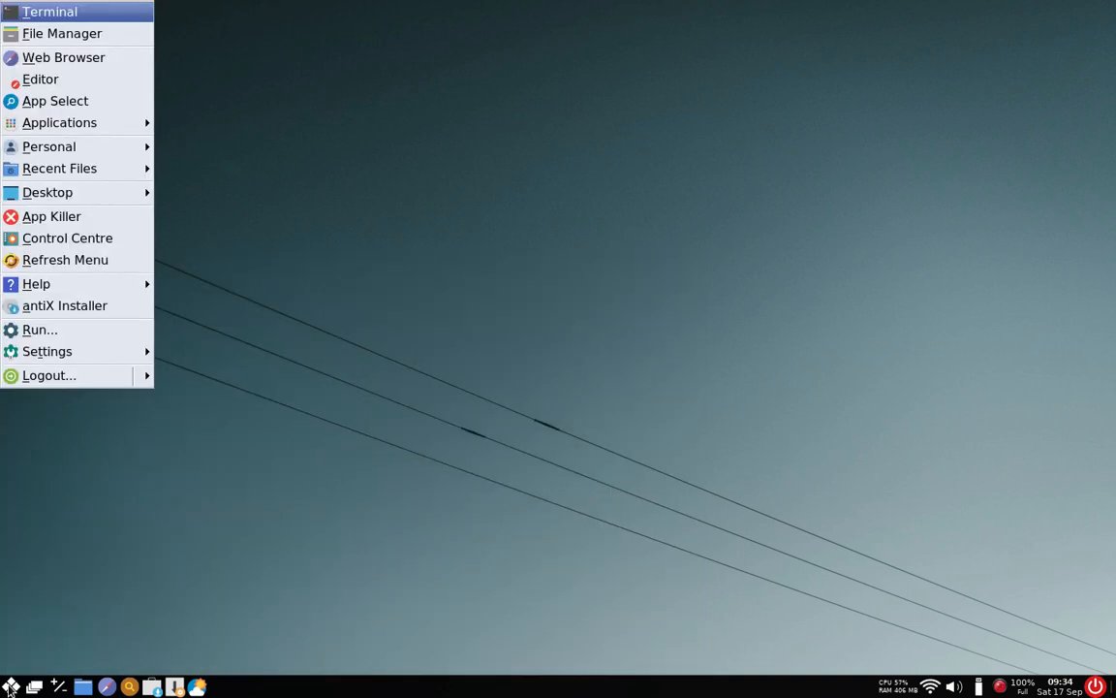
{"action": "mouse_move", "coordinate": [70, 124]}
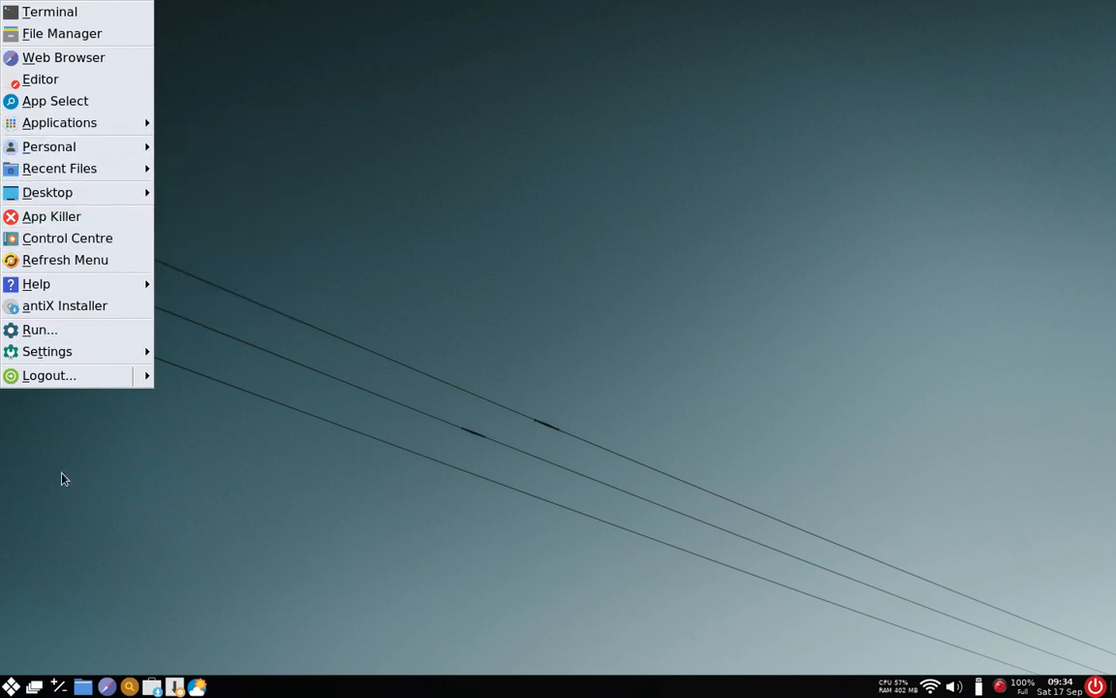
{"action": "left_click", "coordinate": [11, 687]}
{"action": "left_click", "coordinate": [12, 688]}
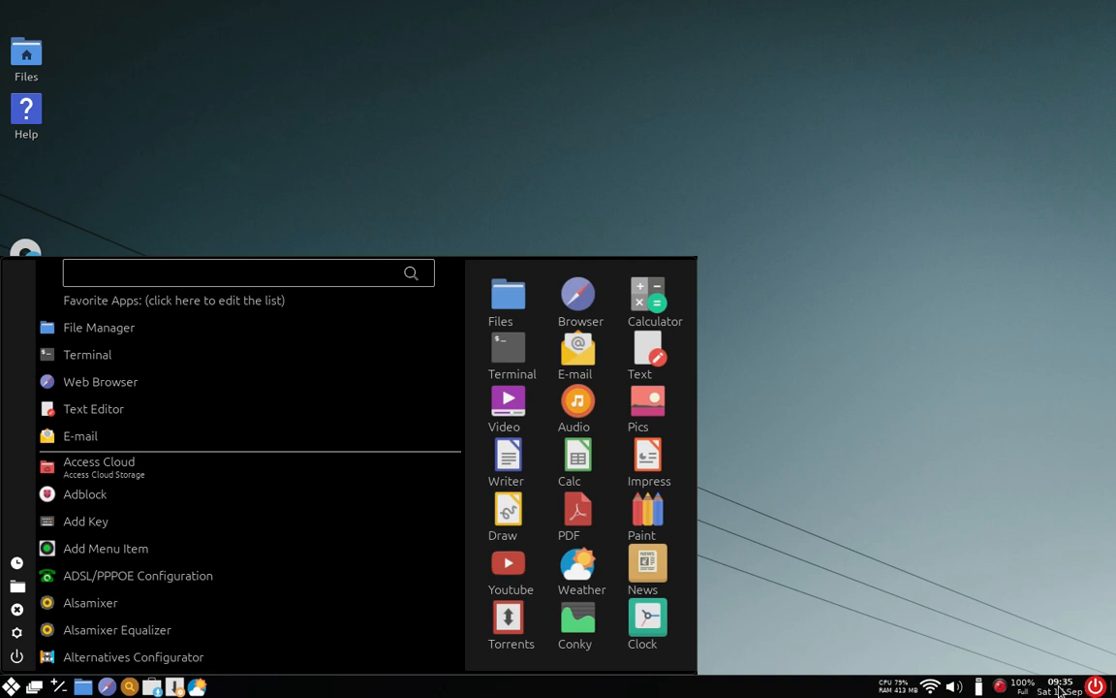
Step: View the calendar from the panel clock, close it, and bring up the volume slider
{"action": "left_click", "coordinate": [1059, 687]}
{"action": "left_click", "coordinate": [1061, 688]}
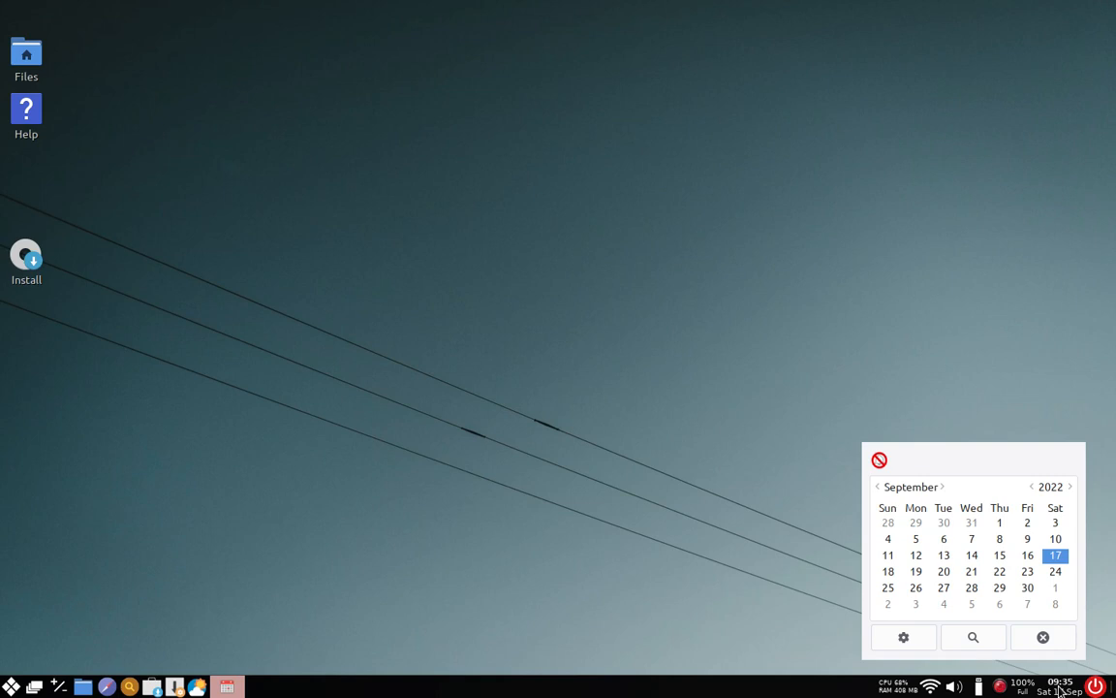
{"action": "left_click", "coordinate": [1044, 635]}
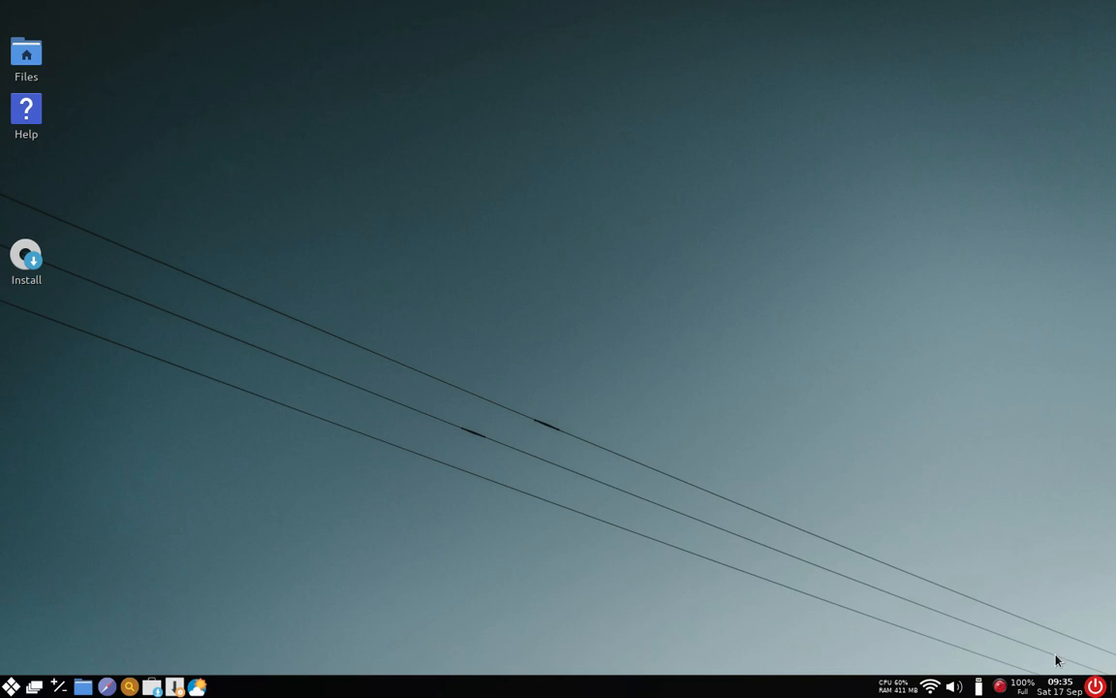
{"action": "mouse_move", "coordinate": [1026, 685]}
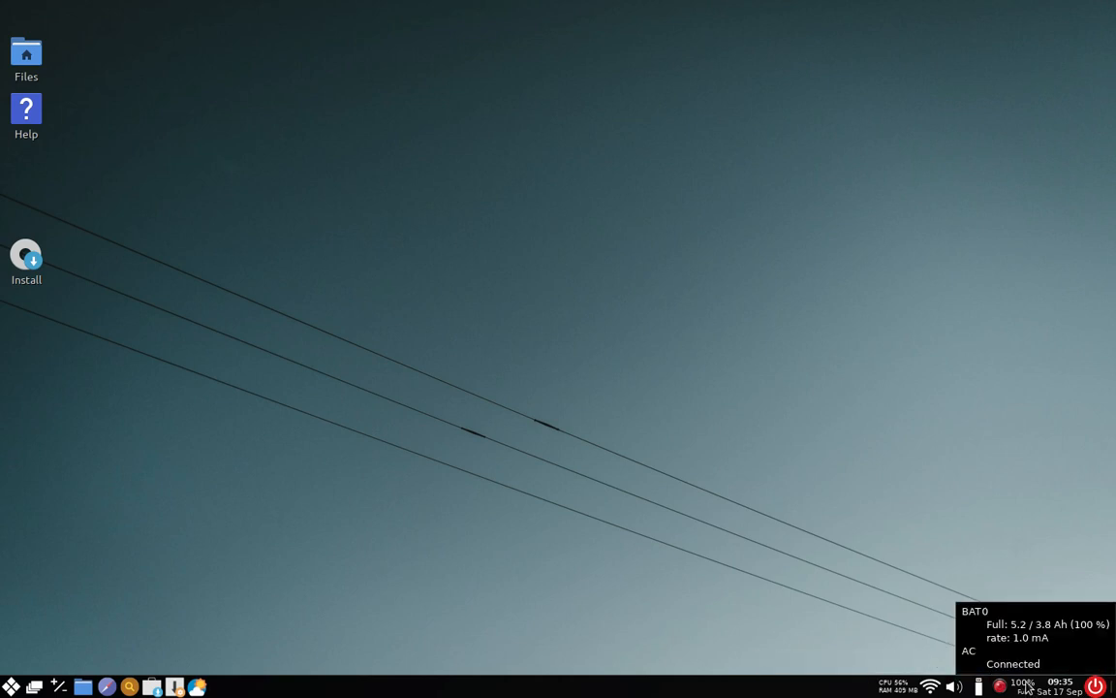
{"action": "left_click", "coordinate": [954, 686]}
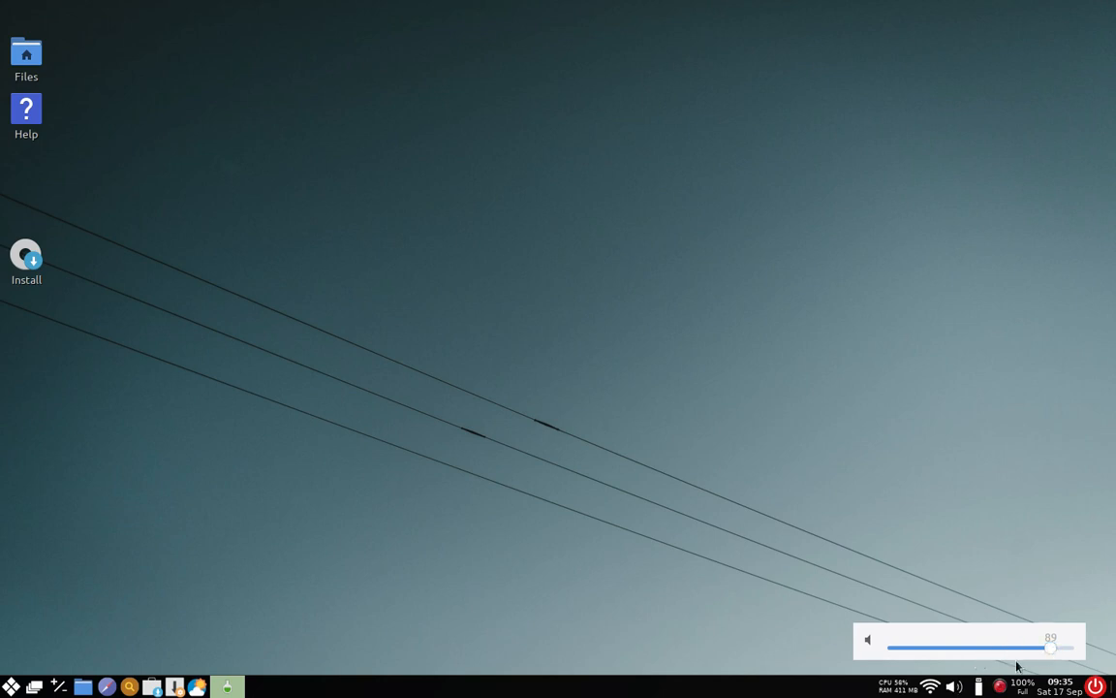
Step: Inspect the wireless services in the Connman network manager and the running processes in Task Manager, closing both
{"action": "left_click", "coordinate": [932, 688]}
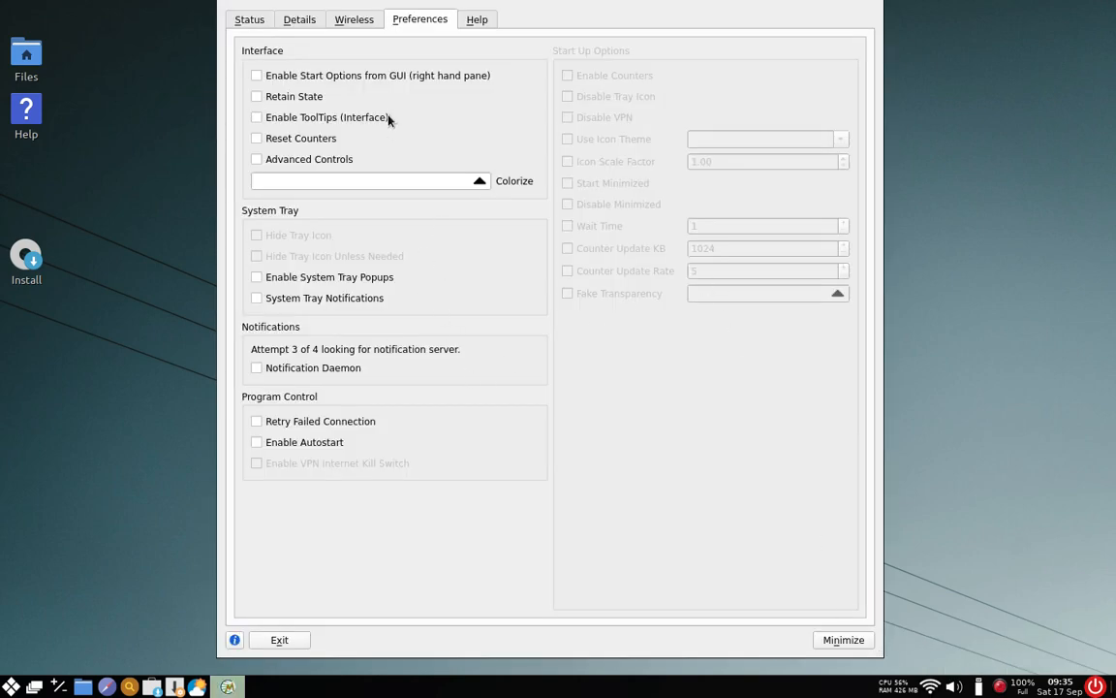
{"action": "left_click", "coordinate": [354, 19]}
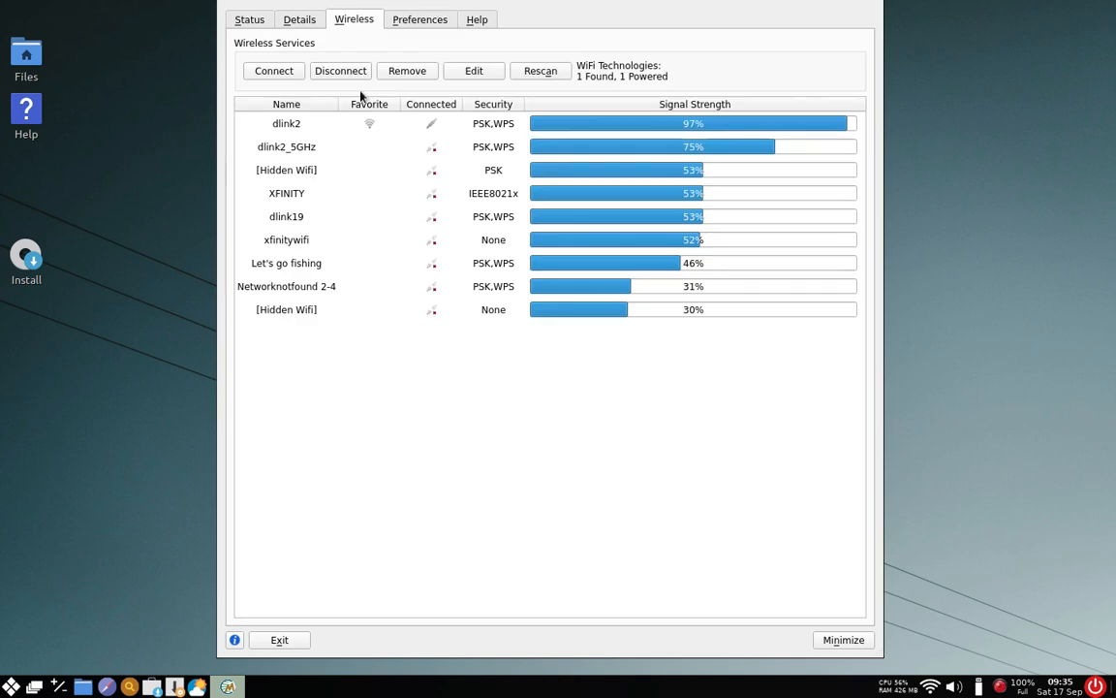
{"action": "left_click", "coordinate": [288, 640]}
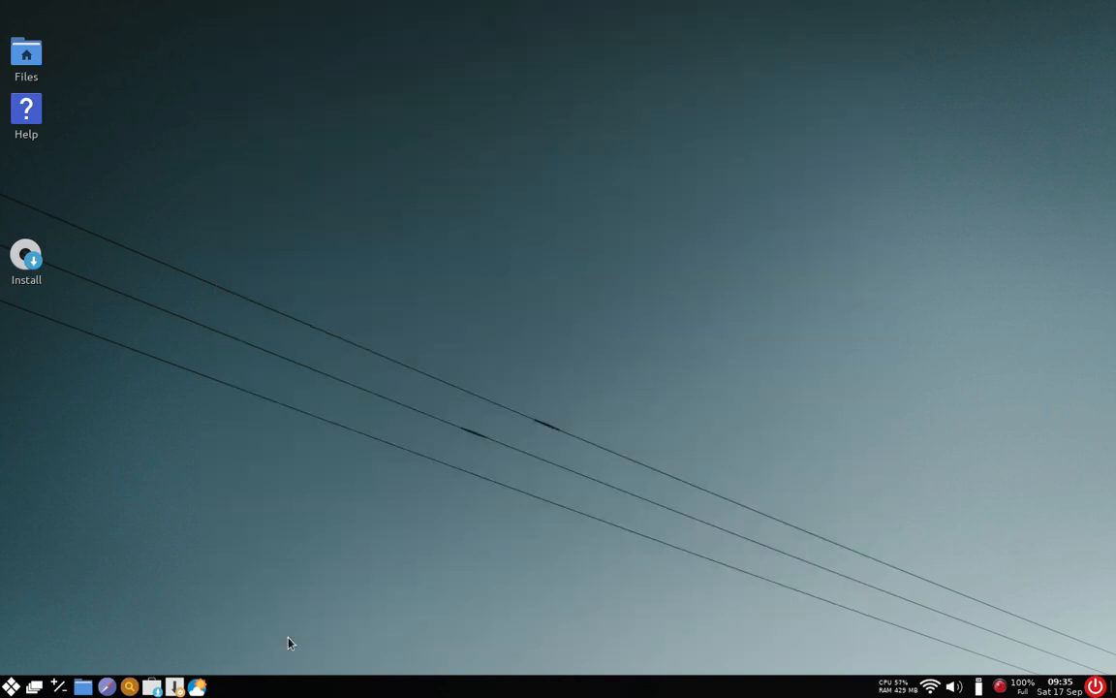
{"action": "left_click", "coordinate": [899, 686]}
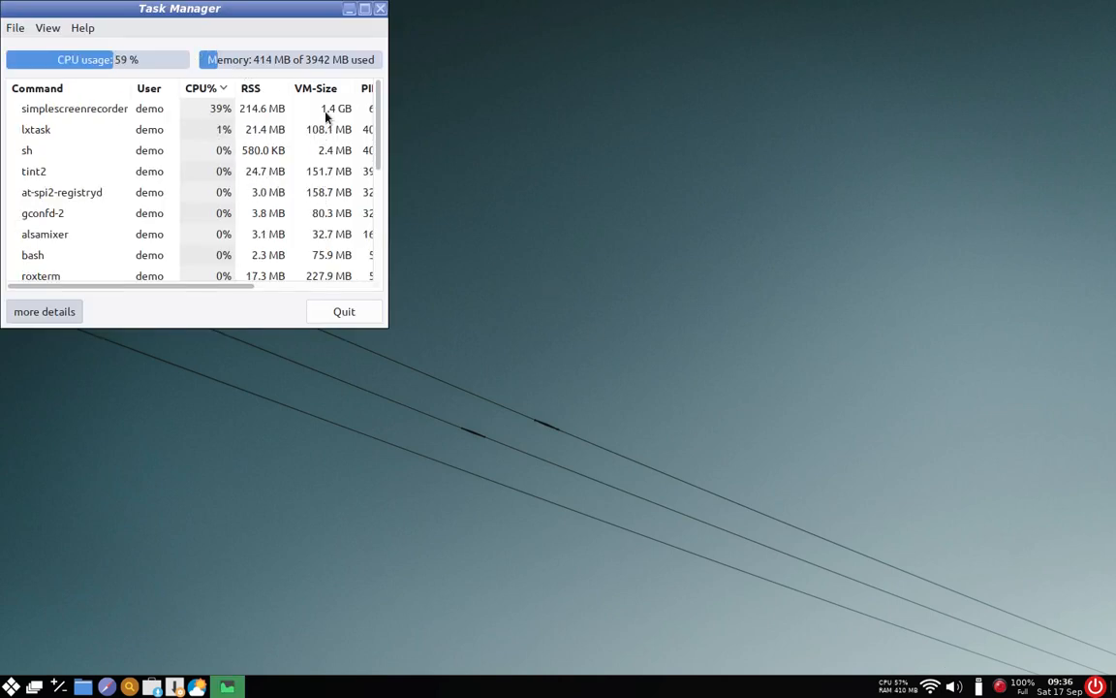
{"action": "left_click", "coordinate": [379, 9]}
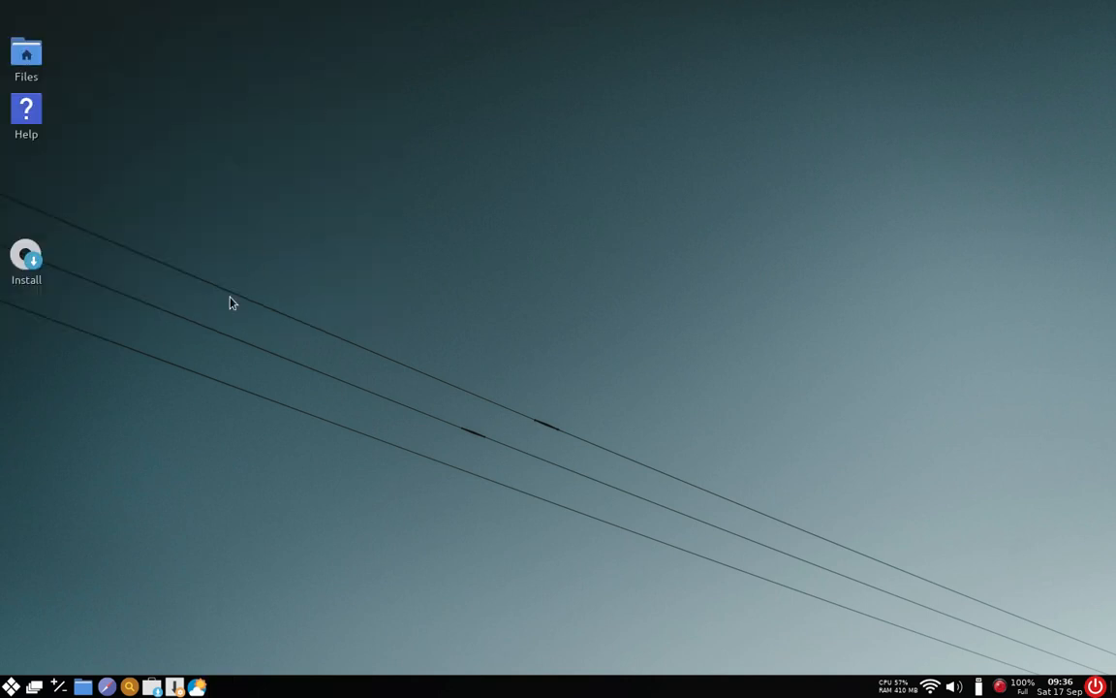